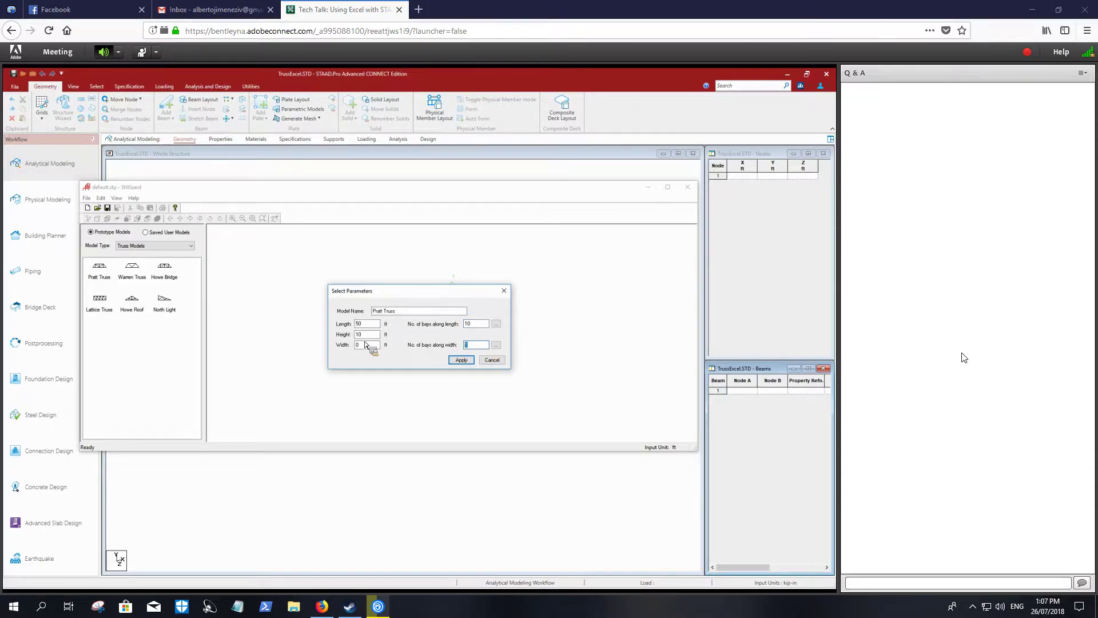
# - Generate a Pratt truss 50 ft long and 10 ft high with 10 bays along its length, and transfer it into the model
pyautogui.click(461, 359)
pyautogui.click(687, 187)
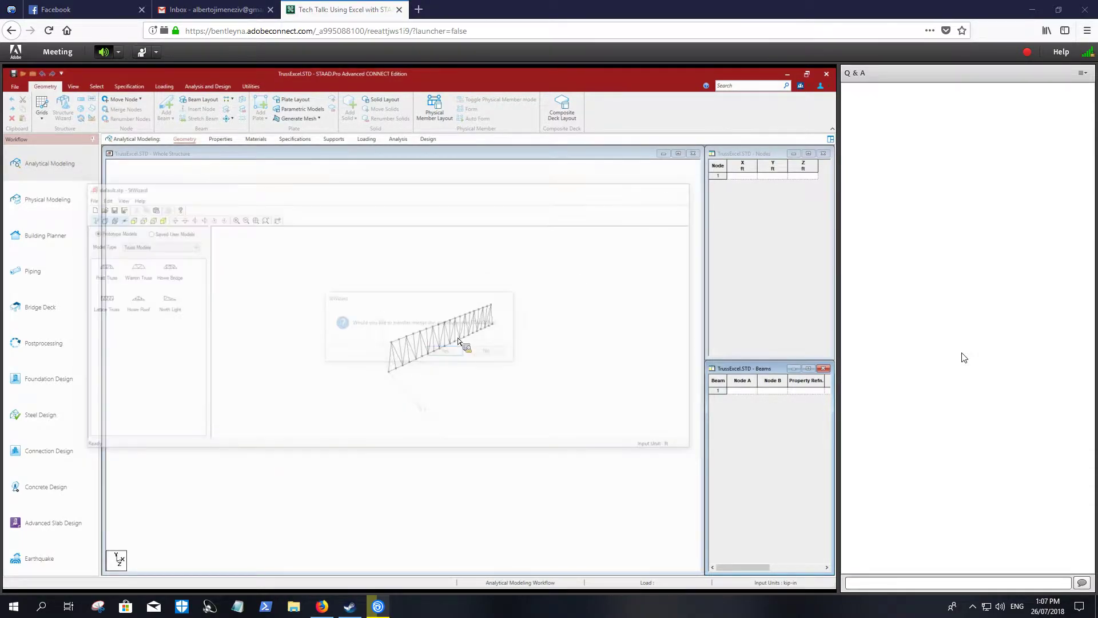
pyautogui.click(448, 351)
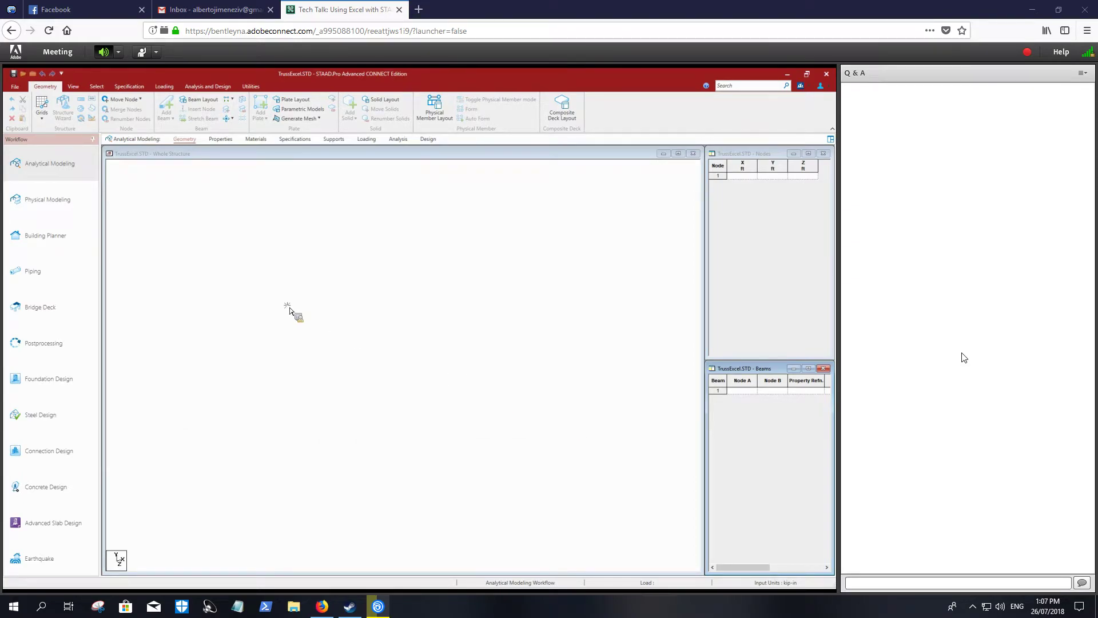
pyautogui.click(436, 300)
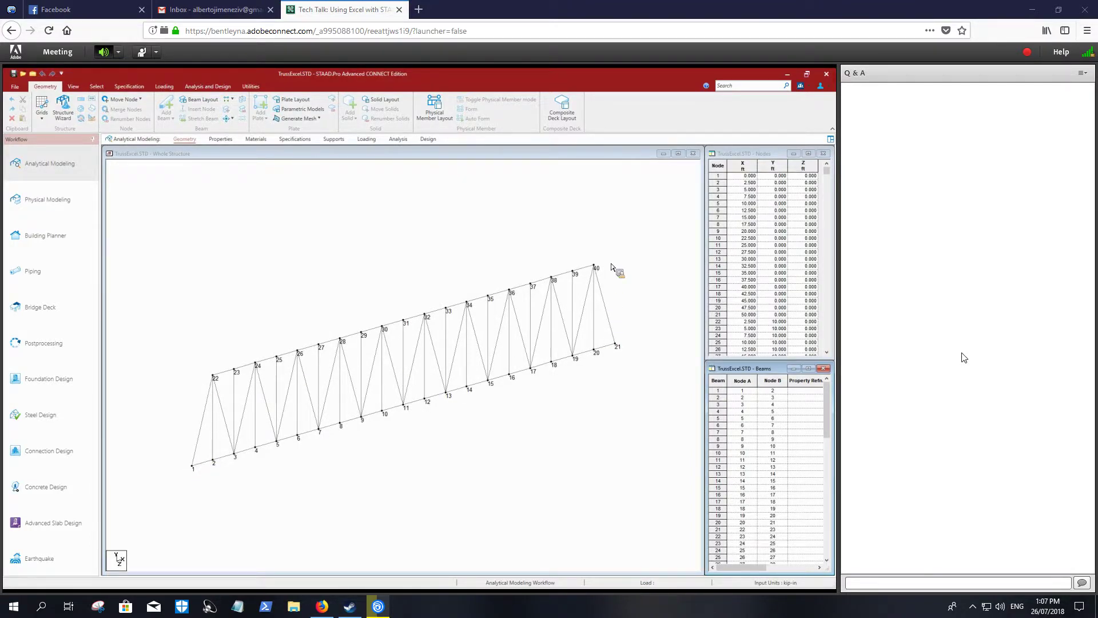
# - Add two nodes to the node table at X 0, Y 10, Z 0 ft and X 50, Y 10, Z 0 ft
pyautogui.moveTo(827, 225); pyautogui.dragTo(827, 298)
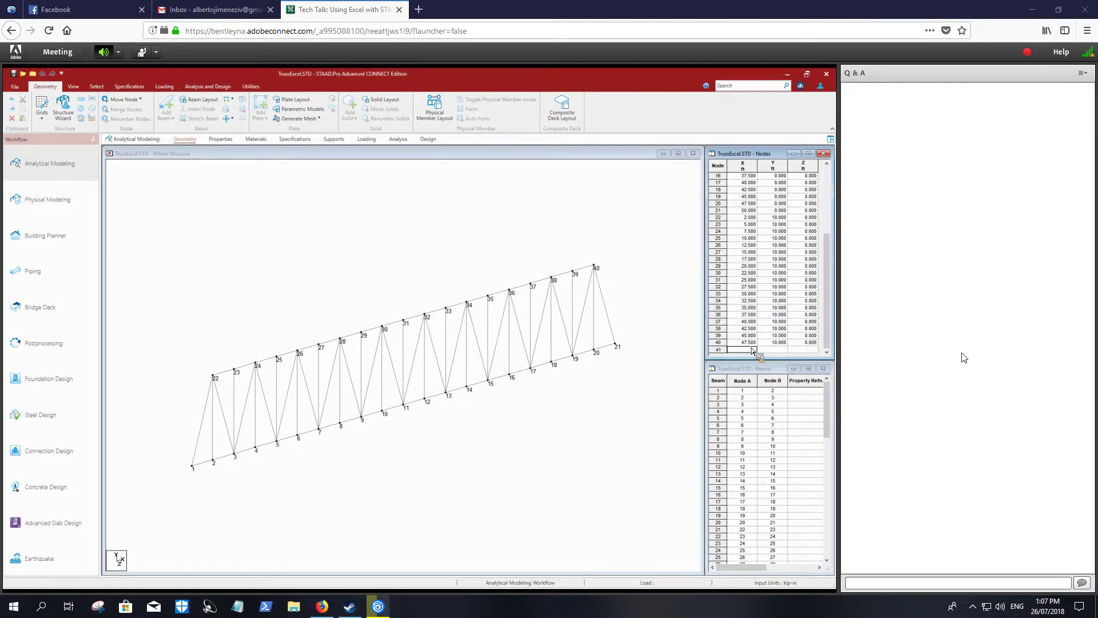
pyautogui.press('Tab')
pyautogui.press('Tab')
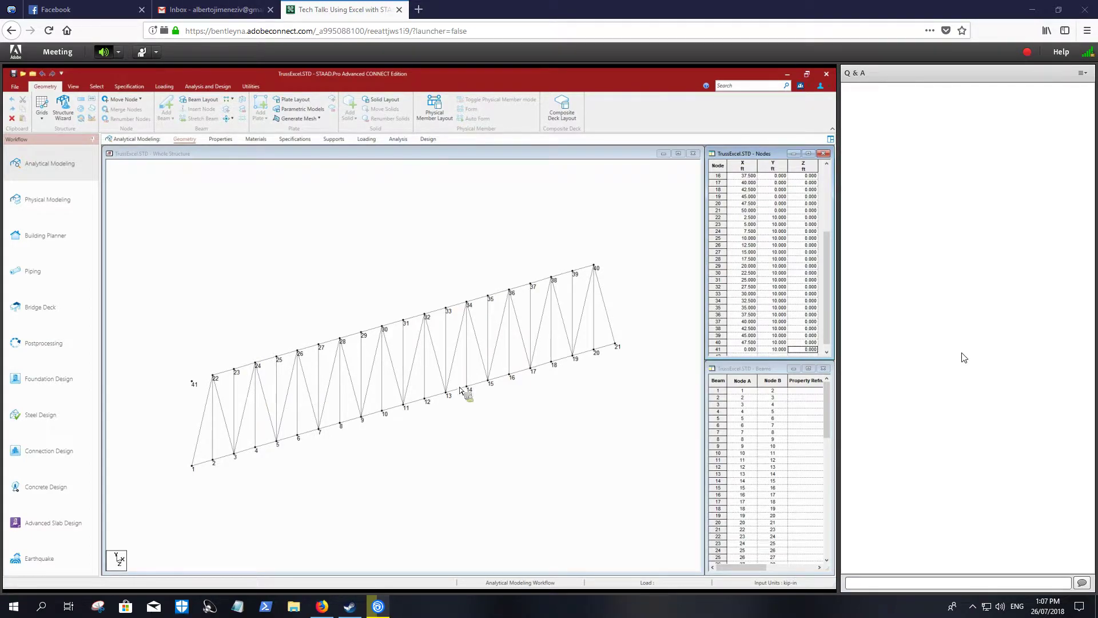
pyautogui.press('Tab')
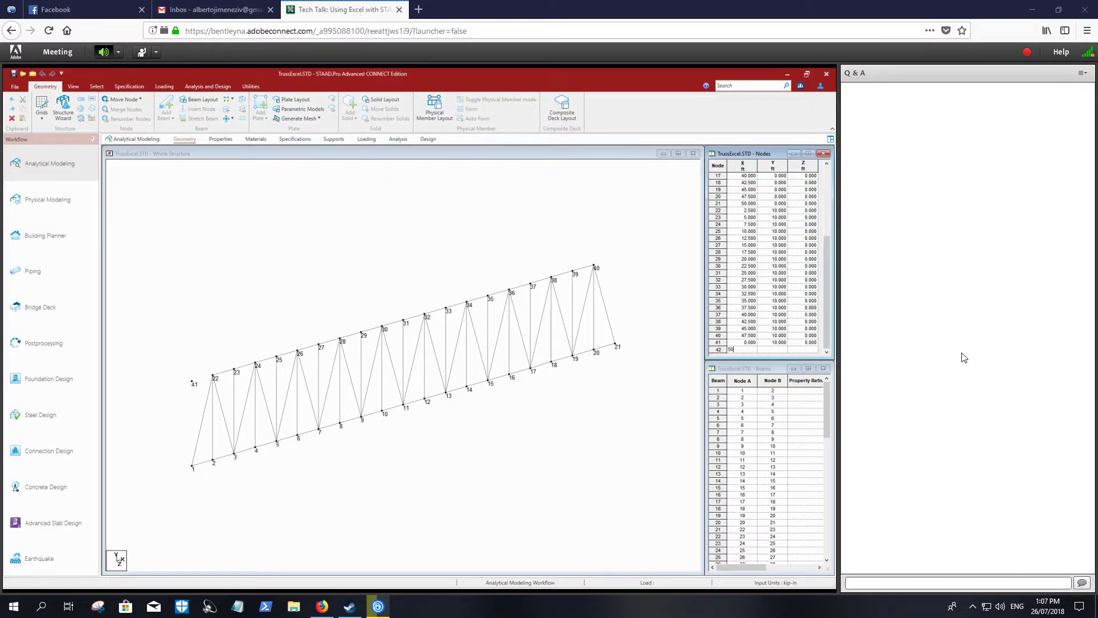
pyautogui.write('50')
pyautogui.press('Tab')
pyautogui.write('10')
pyautogui.click(221, 177)
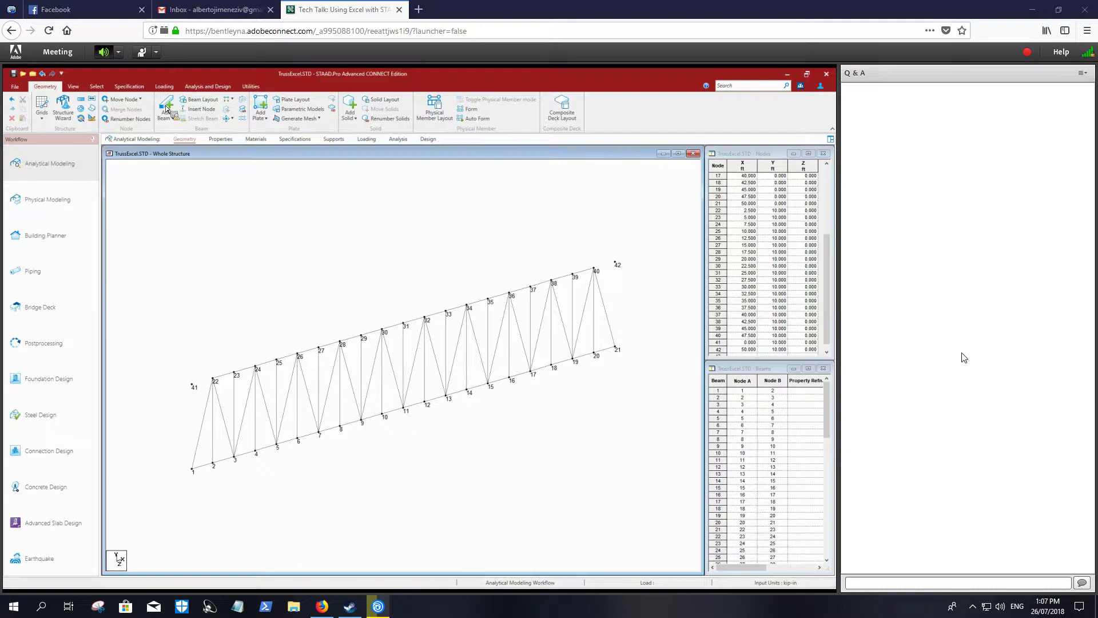
# - Add beams that close both truss ends, connecting nodes 1, 41 and 22 at one end and nodes 40, 42 and 21 at the other
pyautogui.click(166, 110)
pyautogui.moveTo(192, 470); pyautogui.dragTo(215, 382)
pyautogui.moveTo(638, 267); pyautogui.dragTo(616, 348)
pyautogui.press('Escape')
# - Show the whole truss in a front elevation view
pyautogui.scroll(-2, 368, 261)
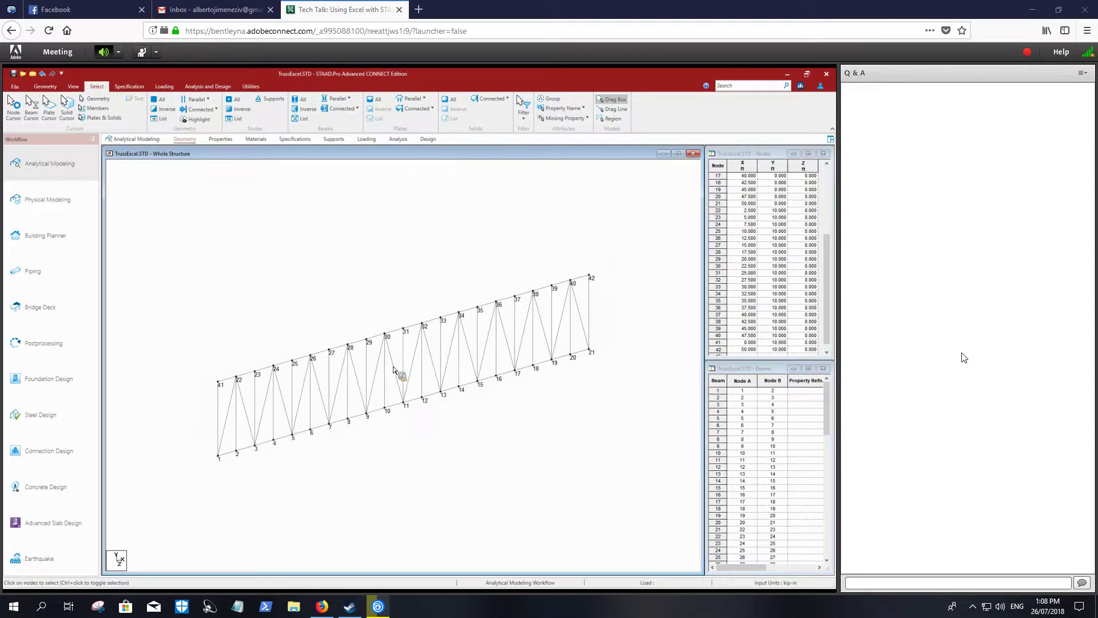
pyautogui.scroll(3, 393, 368)
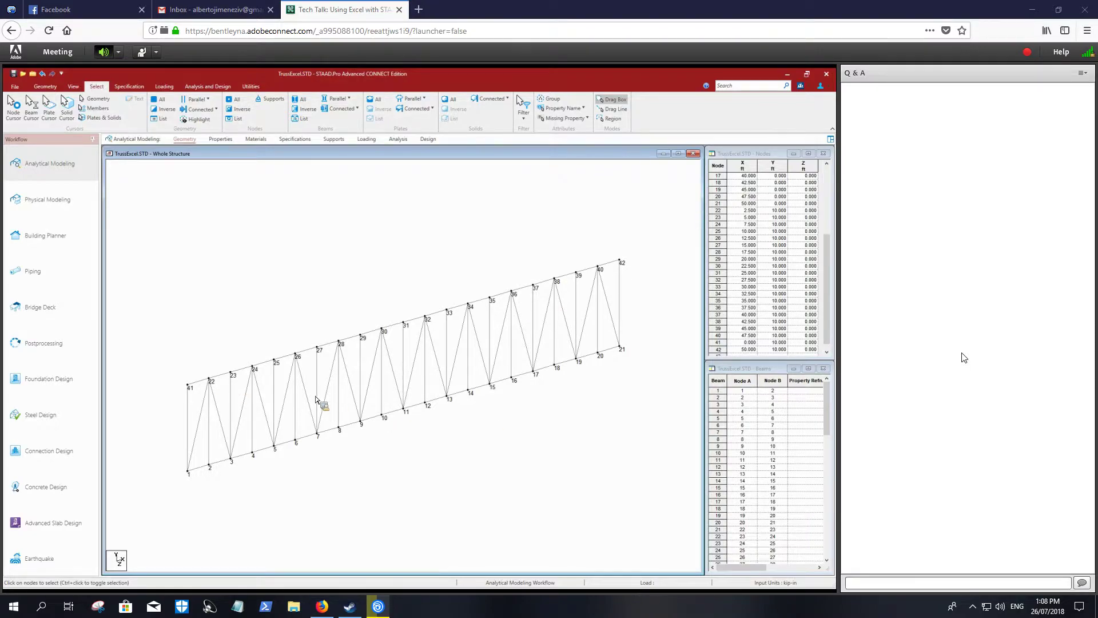
pyautogui.scroll(-1, 348, 348)
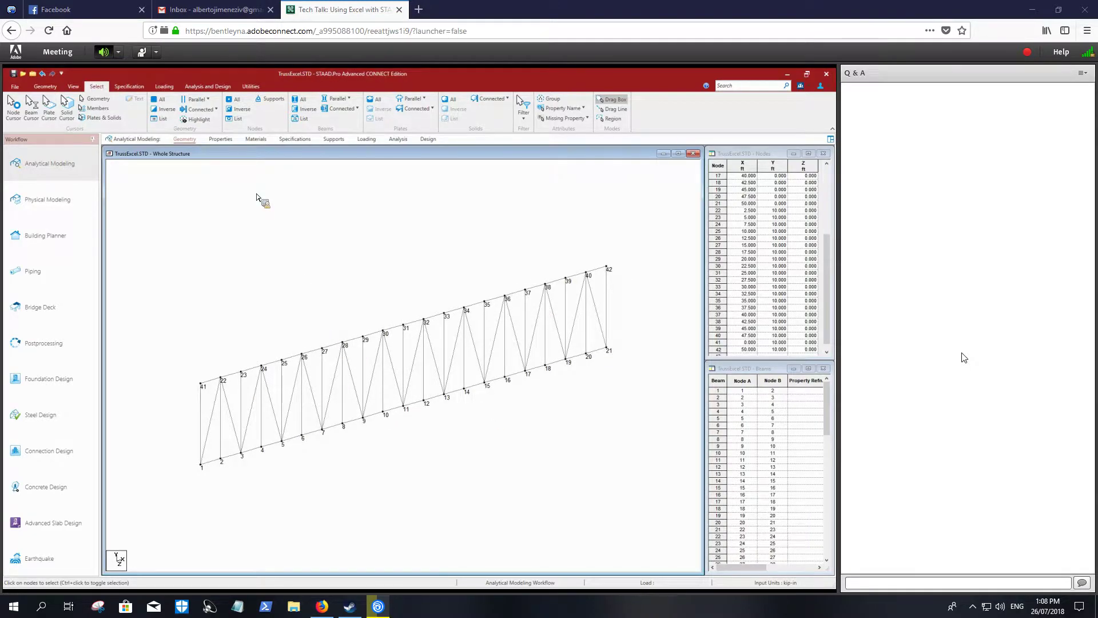
pyautogui.scroll(-1, 258, 197)
pyautogui.click(74, 86)
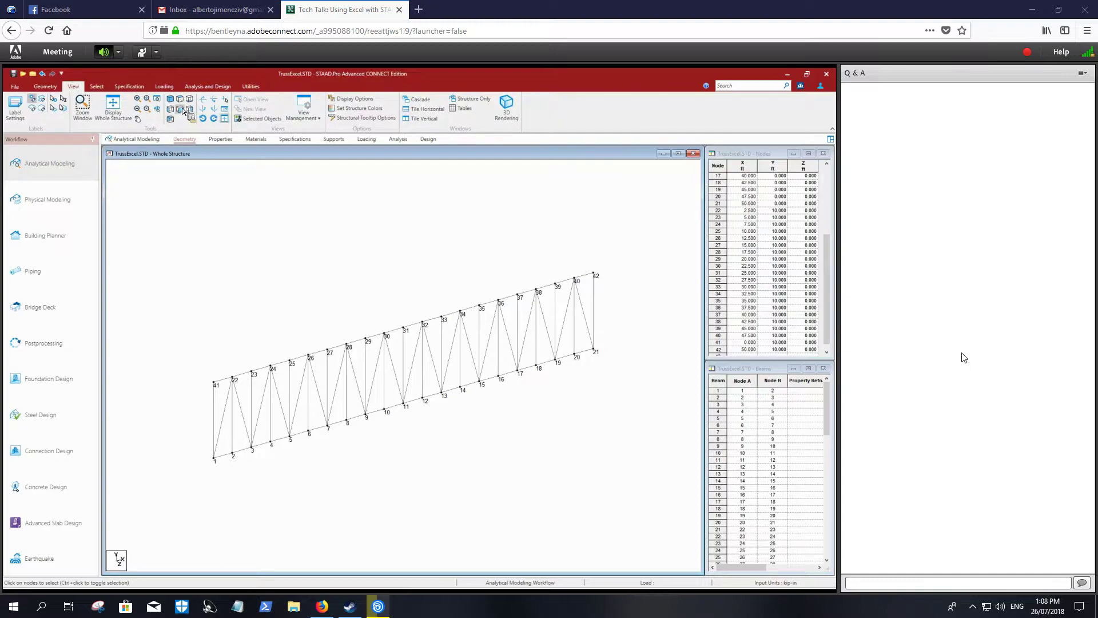
pyautogui.click(183, 110)
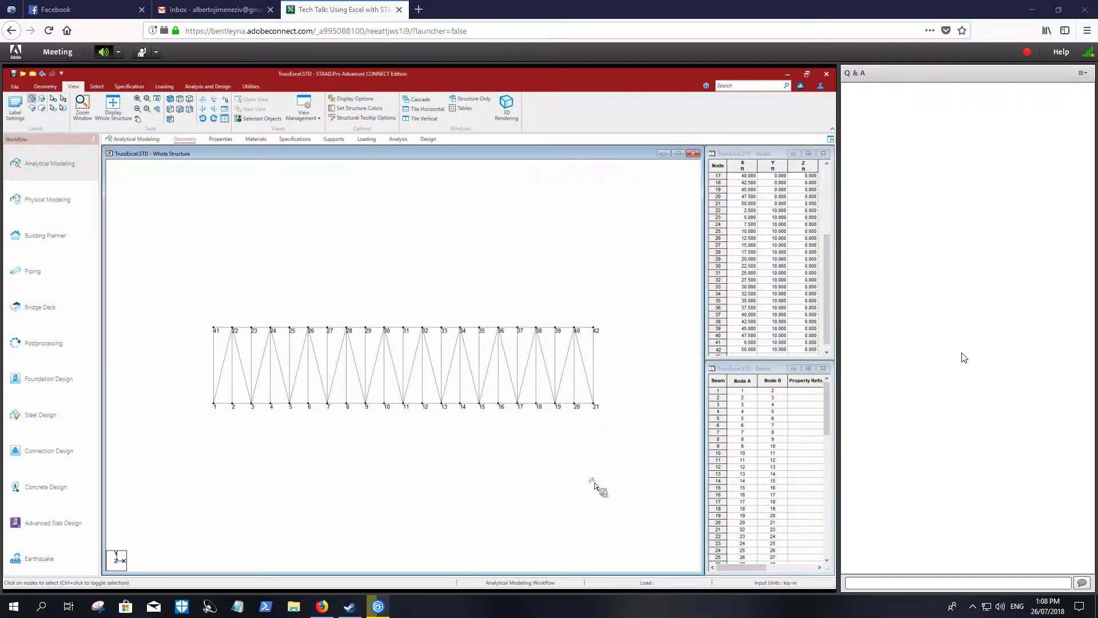
# - Select all truss nodes and renumber them from 1, sorted by ascending Y coordinate and by ascending X coordinate
pyautogui.moveTo(595, 485); pyautogui.dragTo(629, 471)
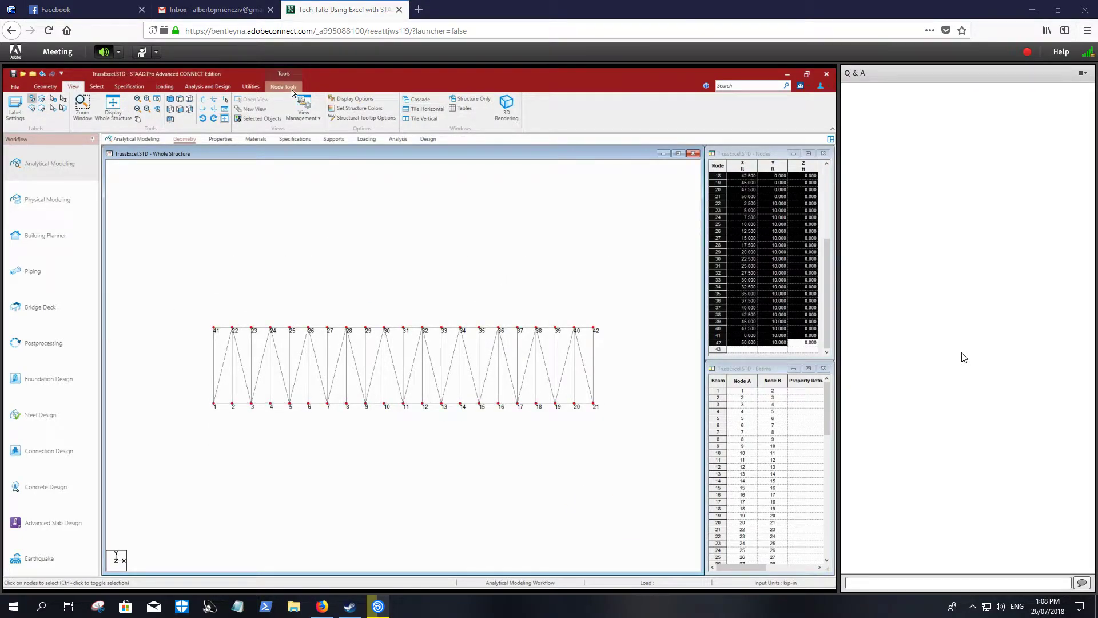
pyautogui.click(284, 87)
pyautogui.click(84, 106)
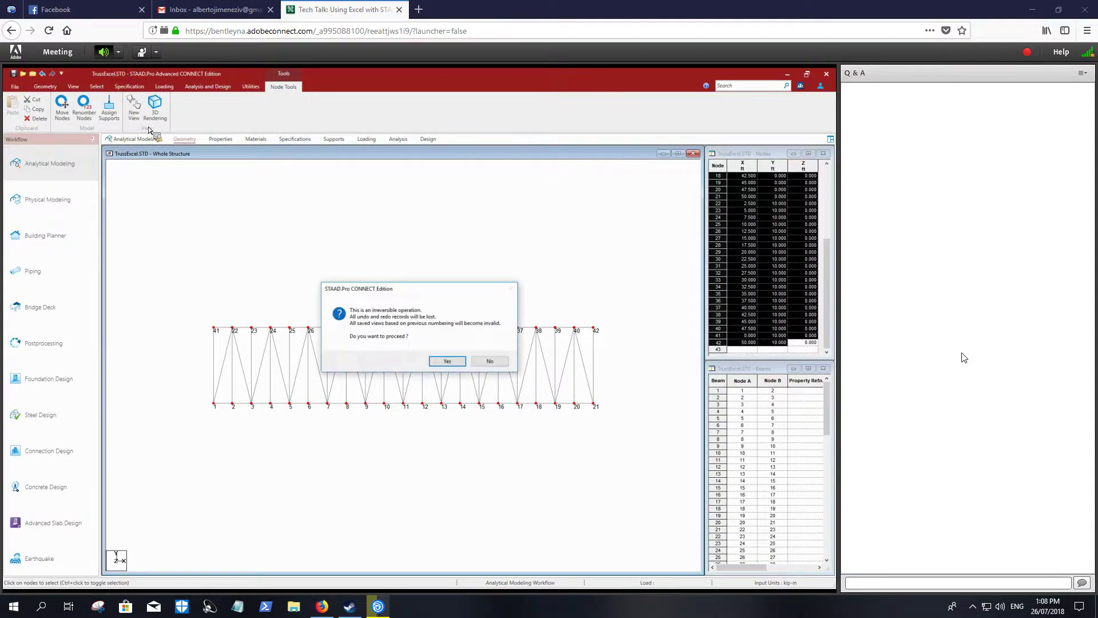
pyautogui.click(447, 361)
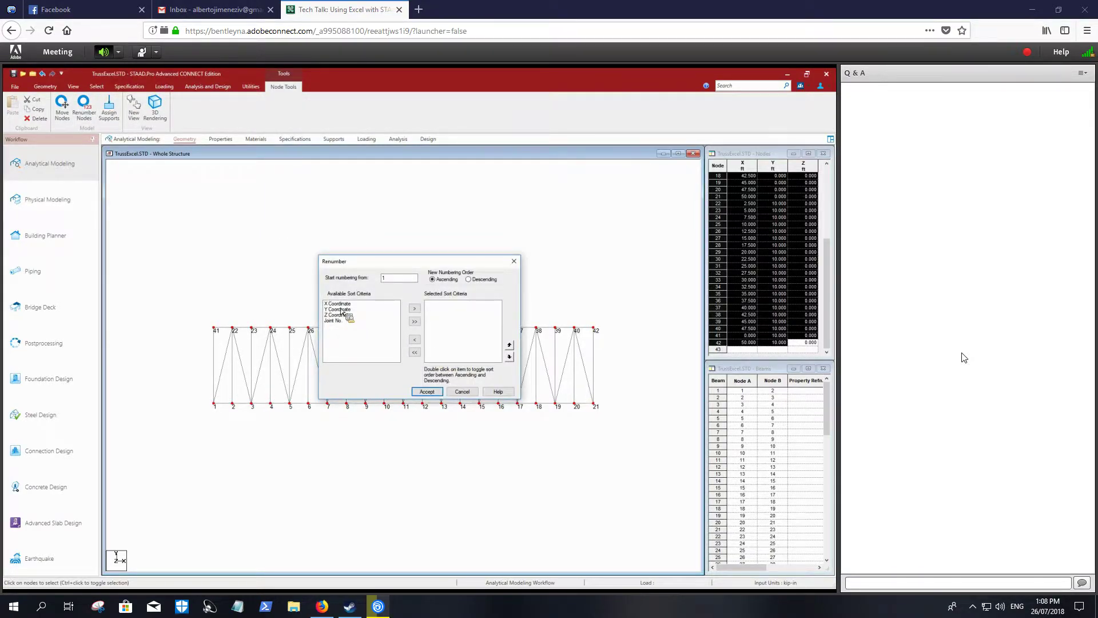
pyautogui.click(340, 306)
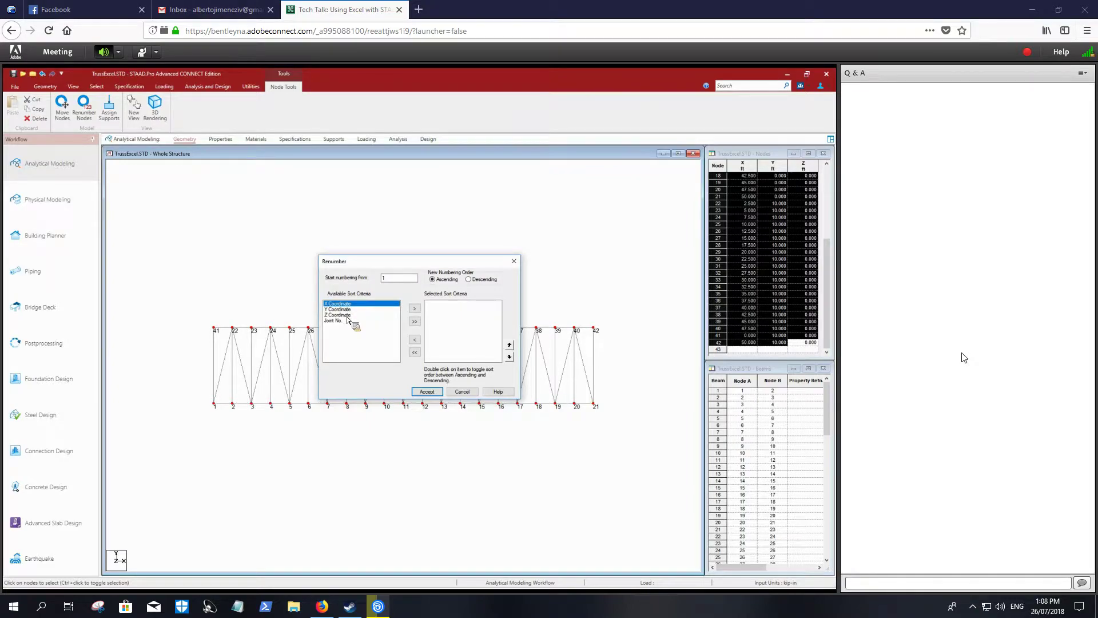
pyautogui.click(344, 309)
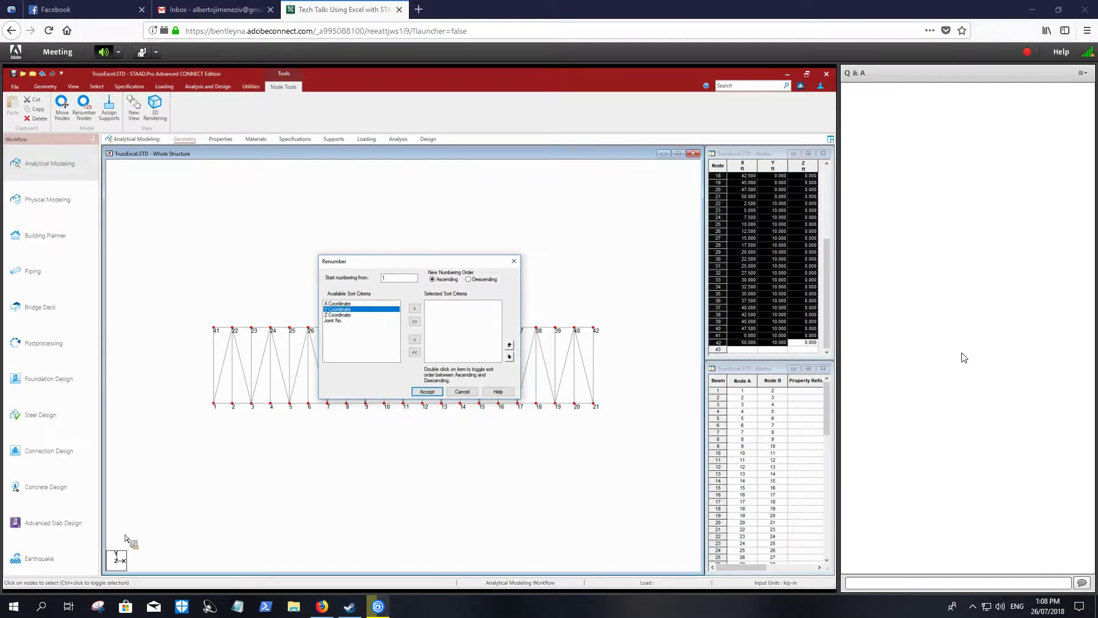
pyautogui.click(414, 309)
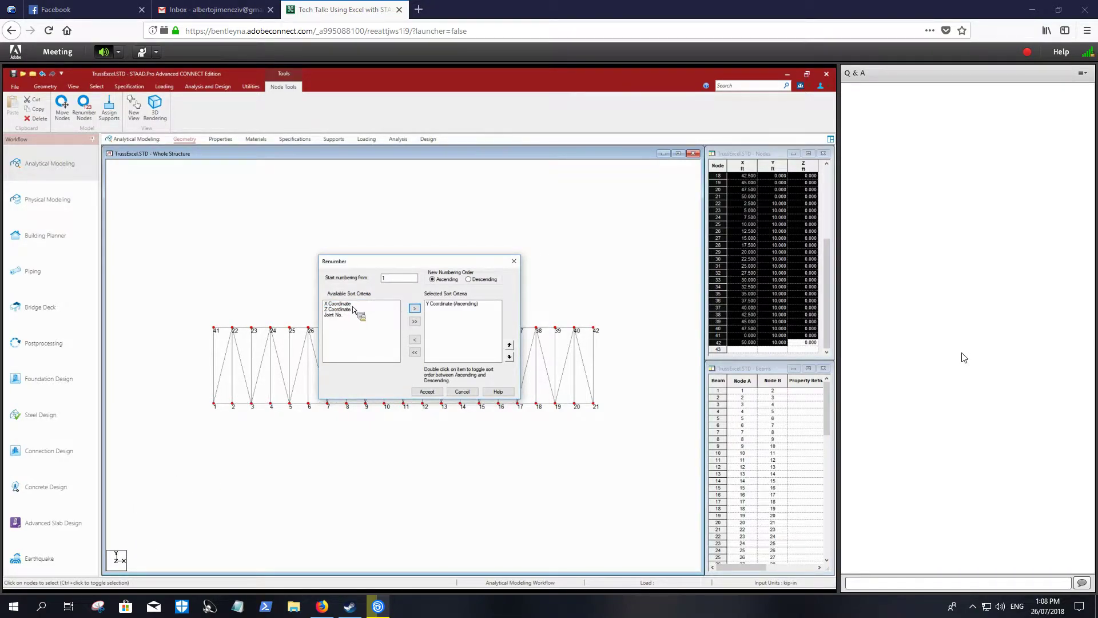
pyautogui.click(350, 305)
pyautogui.click(415, 309)
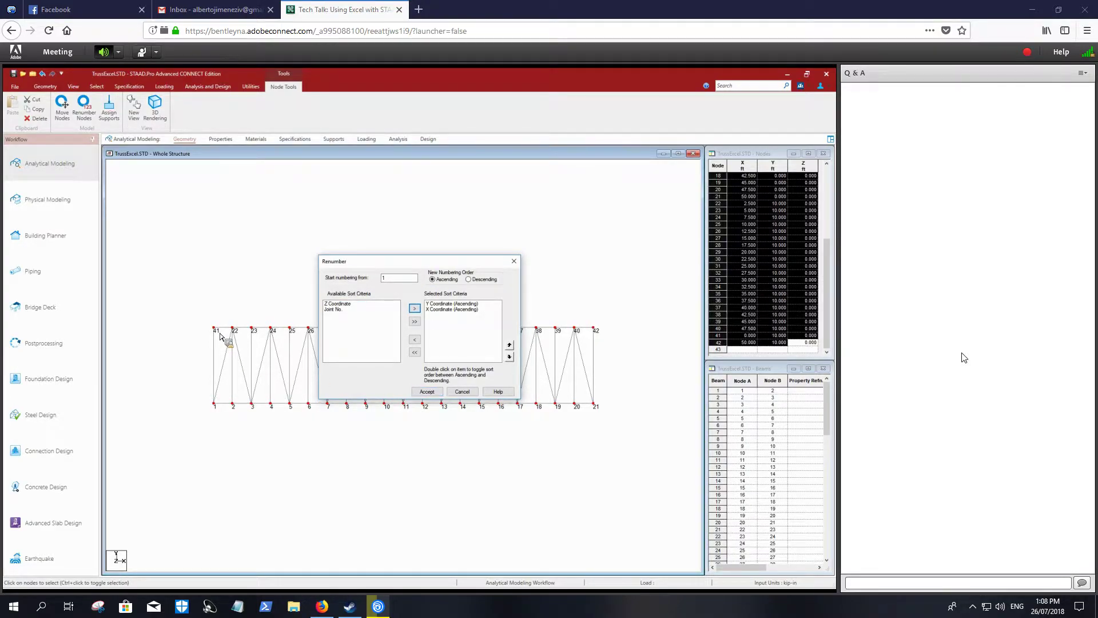
pyautogui.click(427, 392)
pyautogui.click(441, 350)
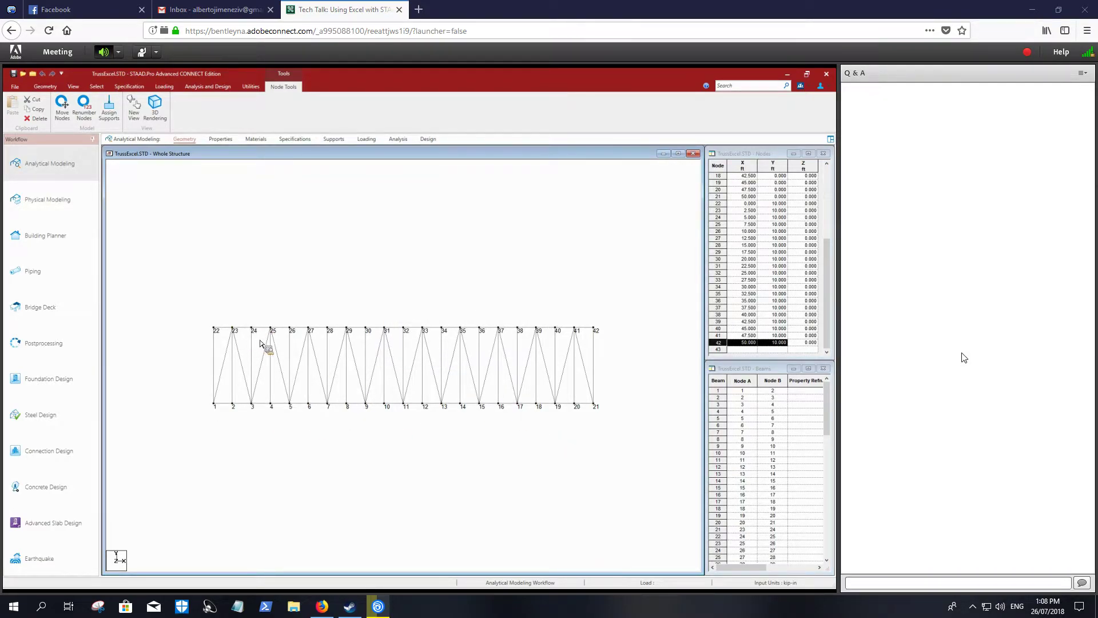
pyautogui.click(781, 345)
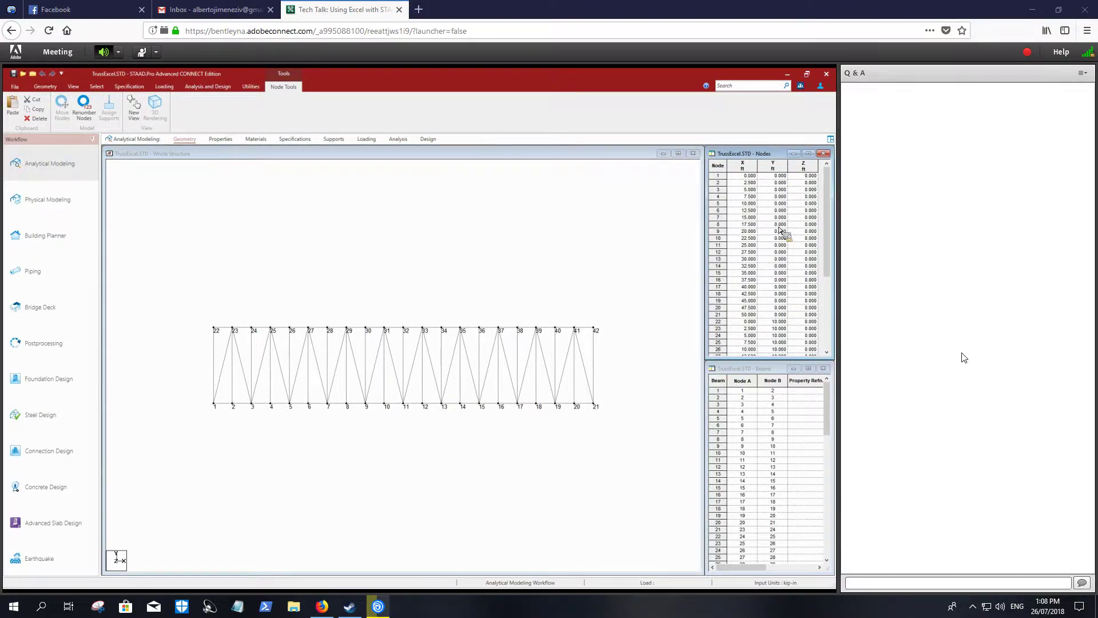
pyautogui.click(428, 278)
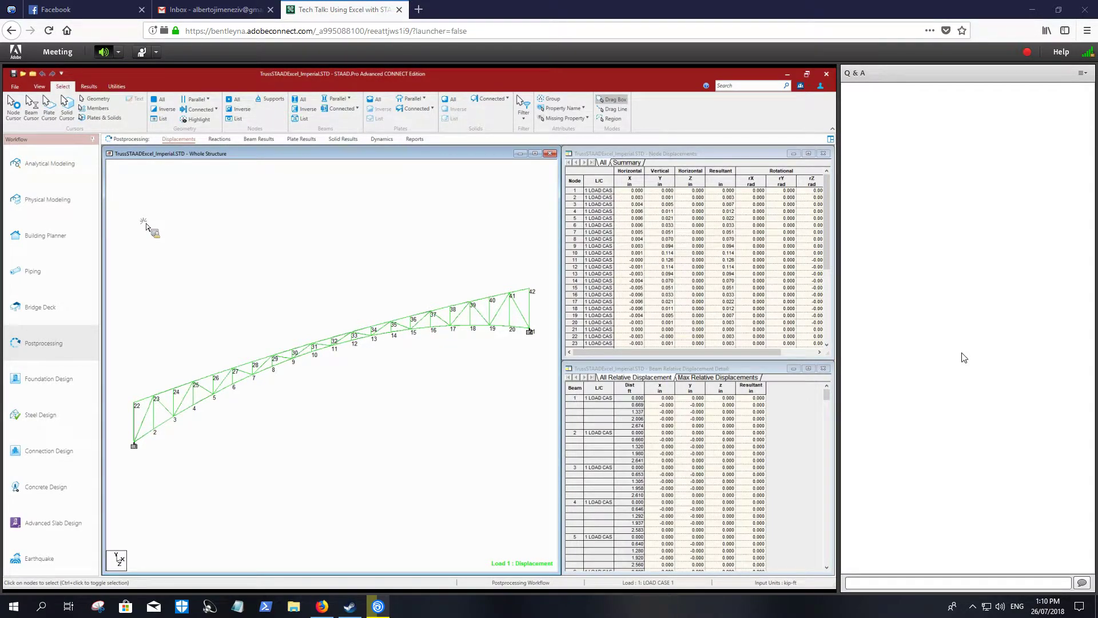
# - Create a node displacement report for all truss nodes and copy the entire table into Sheet6 of the arch.xlsm workbook in Excel
pyautogui.moveTo(116, 198); pyautogui.dragTo(550, 499)
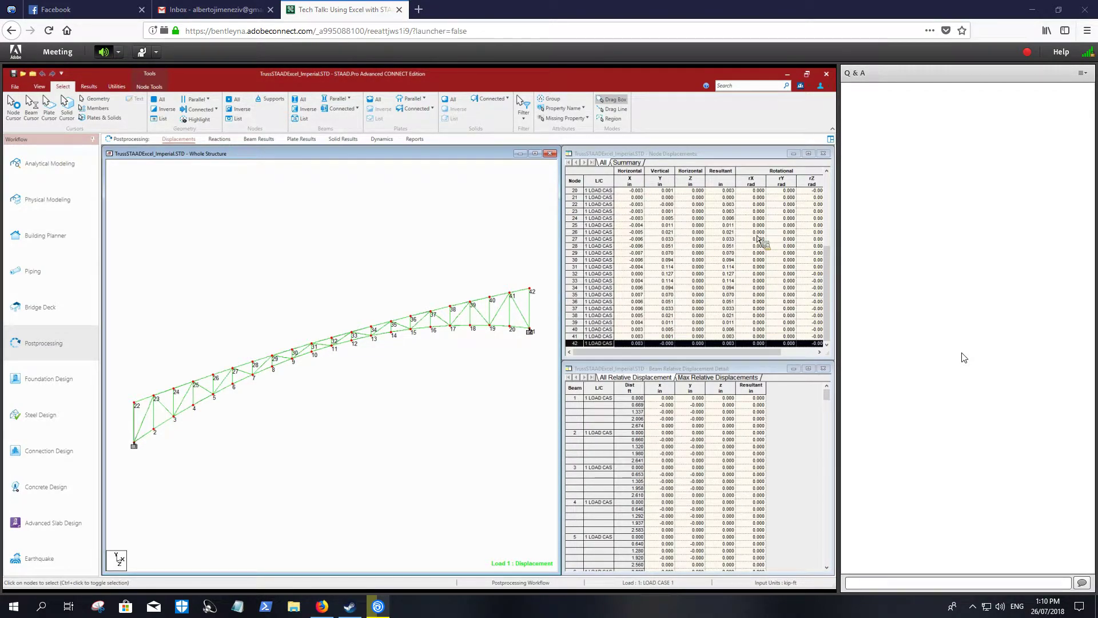
pyautogui.click(122, 89)
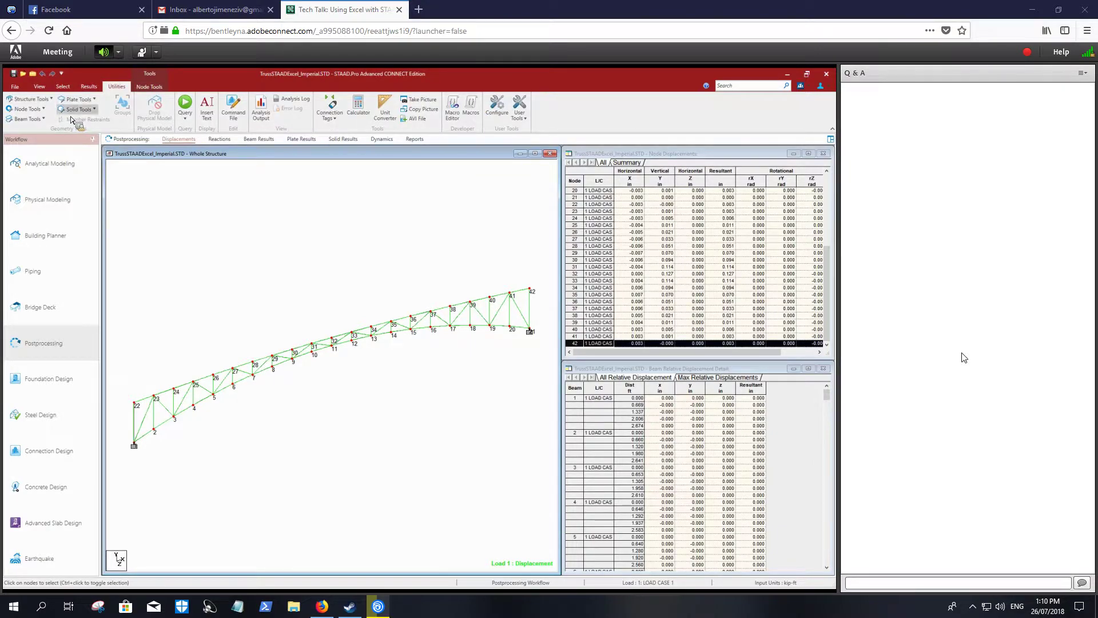
pyautogui.click(90, 87)
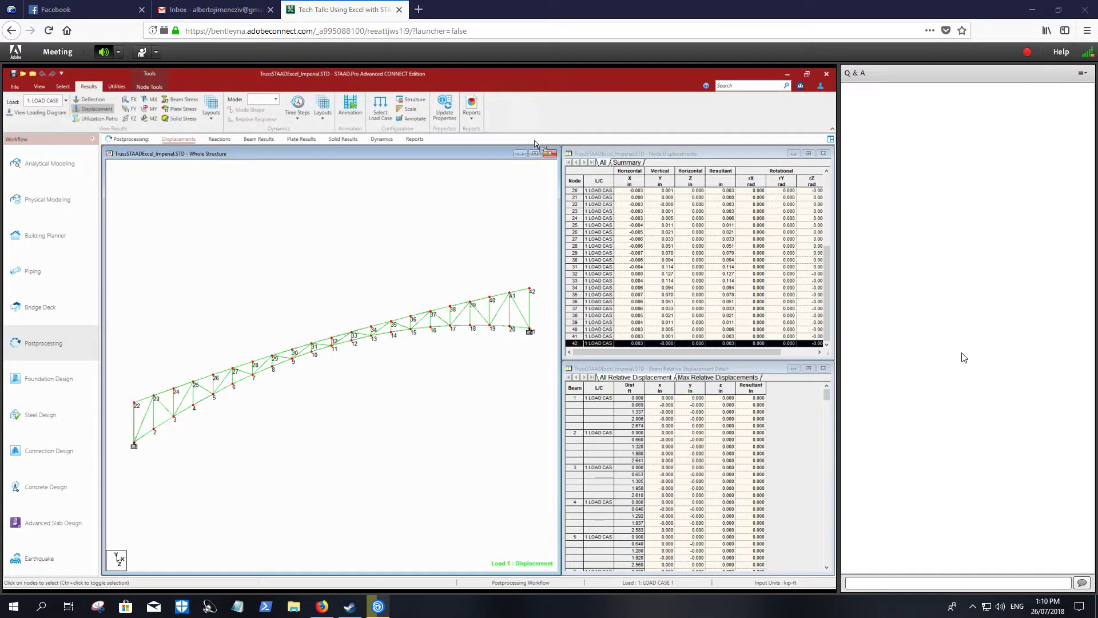
pyautogui.click(471, 107)
pyautogui.click(449, 132)
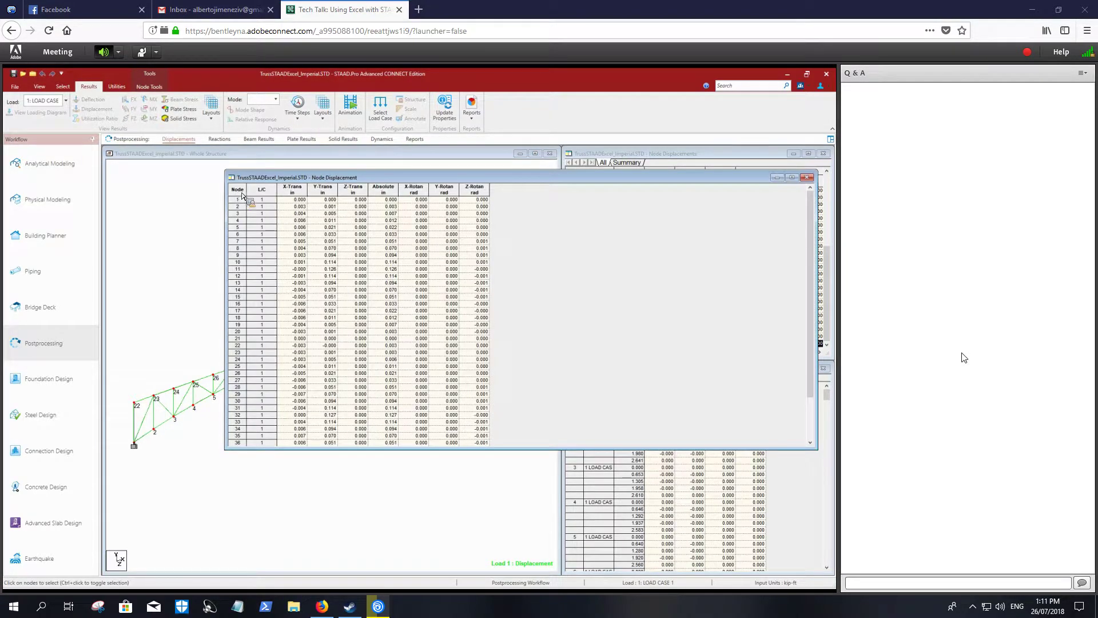
pyautogui.click(242, 195)
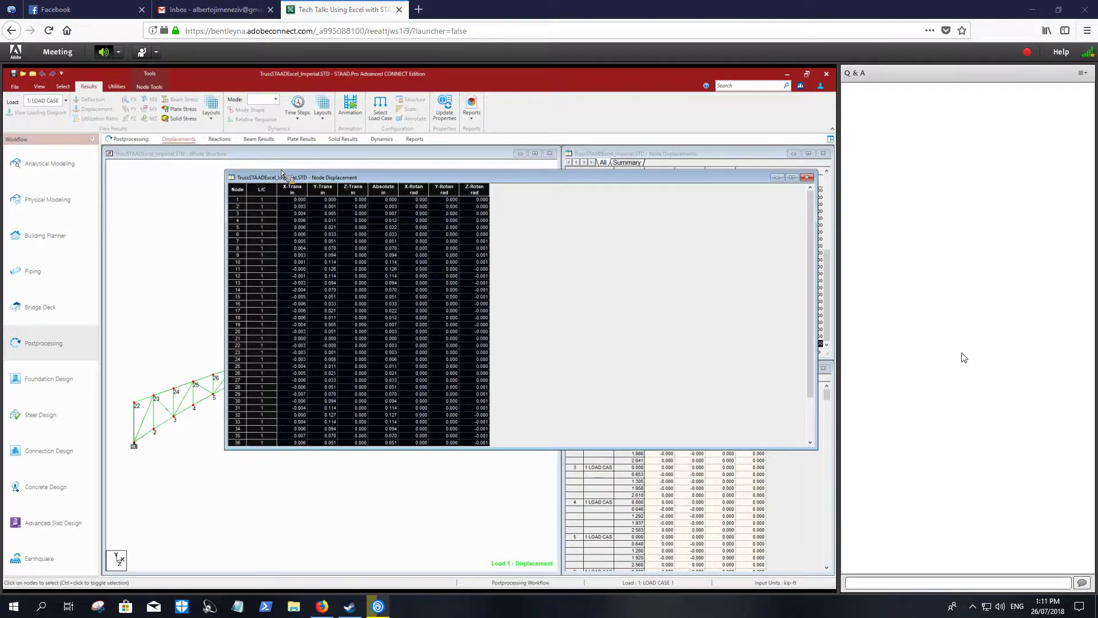
pyautogui.moveTo(281, 173); pyautogui.dragTo(249, 399)
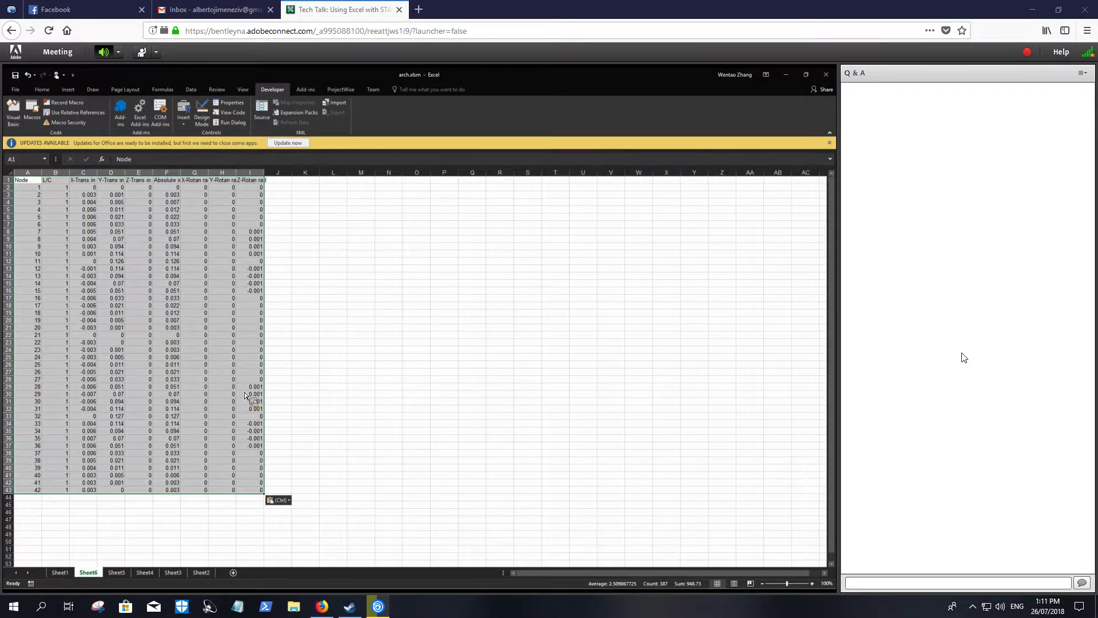
# - Convert the pasted displacement data into a table with headers and apply the orange banded table style
pyautogui.click(70, 90)
pyautogui.click(76, 114)
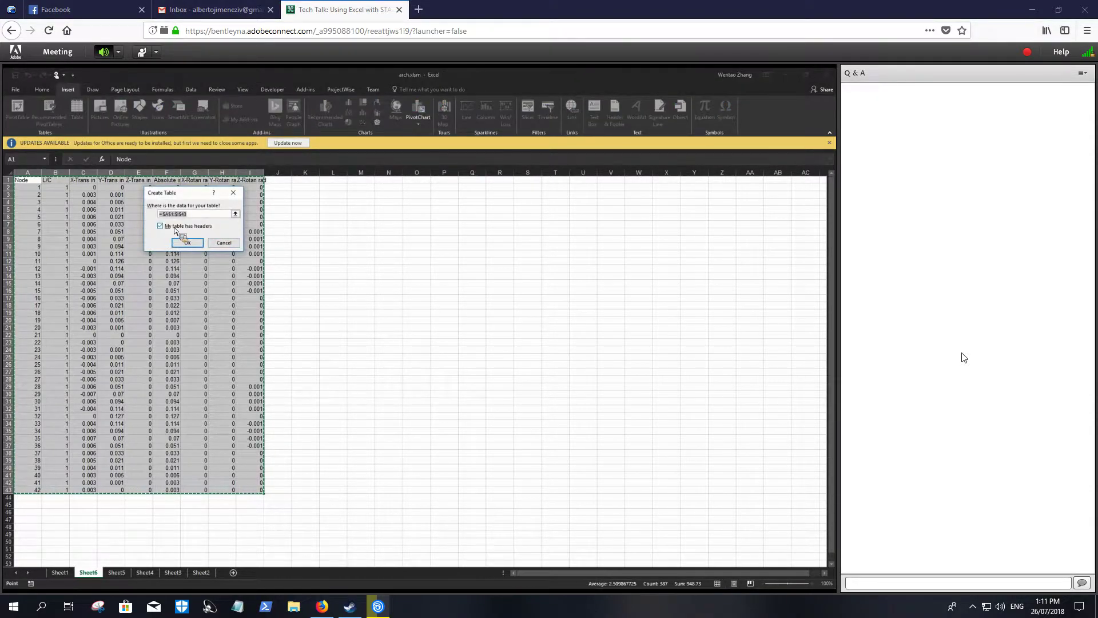
pyautogui.click(189, 243)
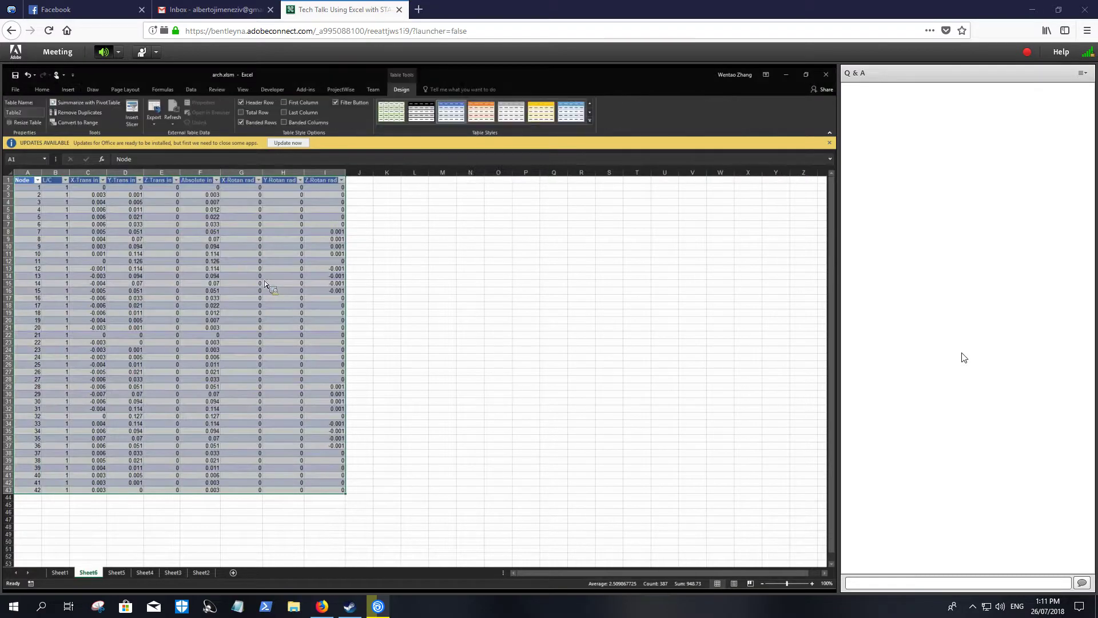
pyautogui.click(481, 113)
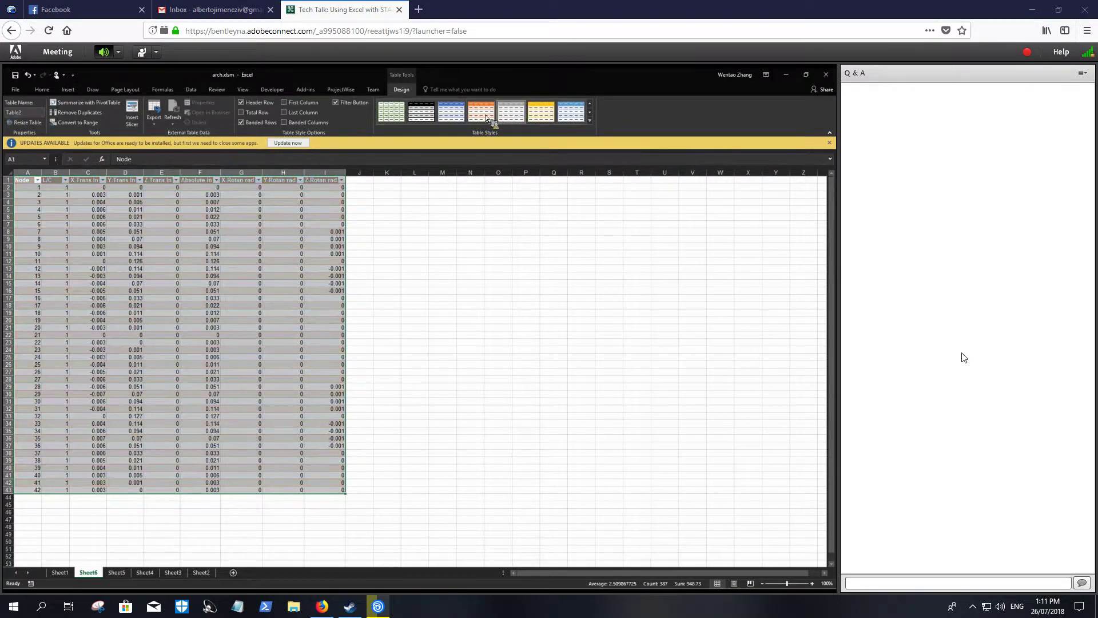
pyautogui.click(101, 224)
# - Sort the displacement table by Y-Trans from largest to smallest and minimize the Excel window
pyautogui.click(65, 181)
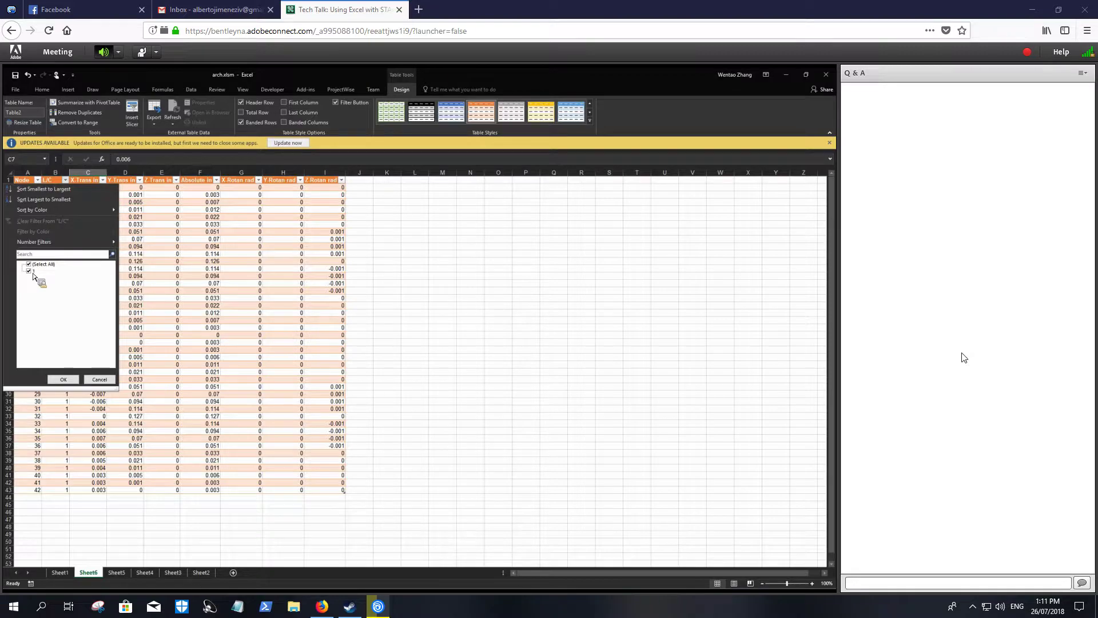
pyautogui.click(100, 379)
pyautogui.click(139, 180)
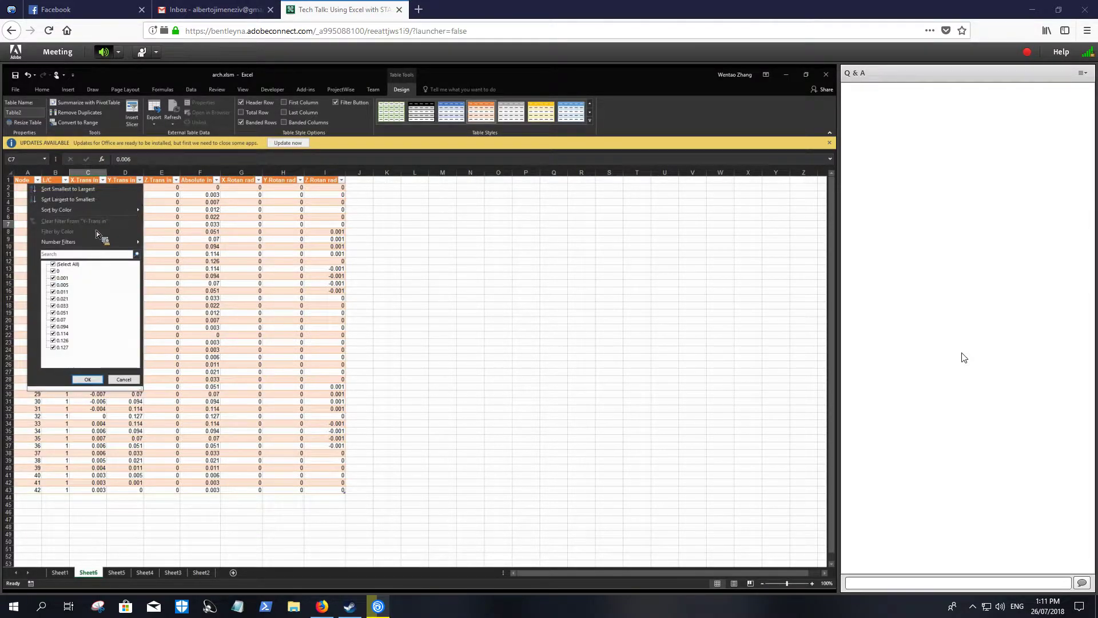
pyautogui.click(67, 199)
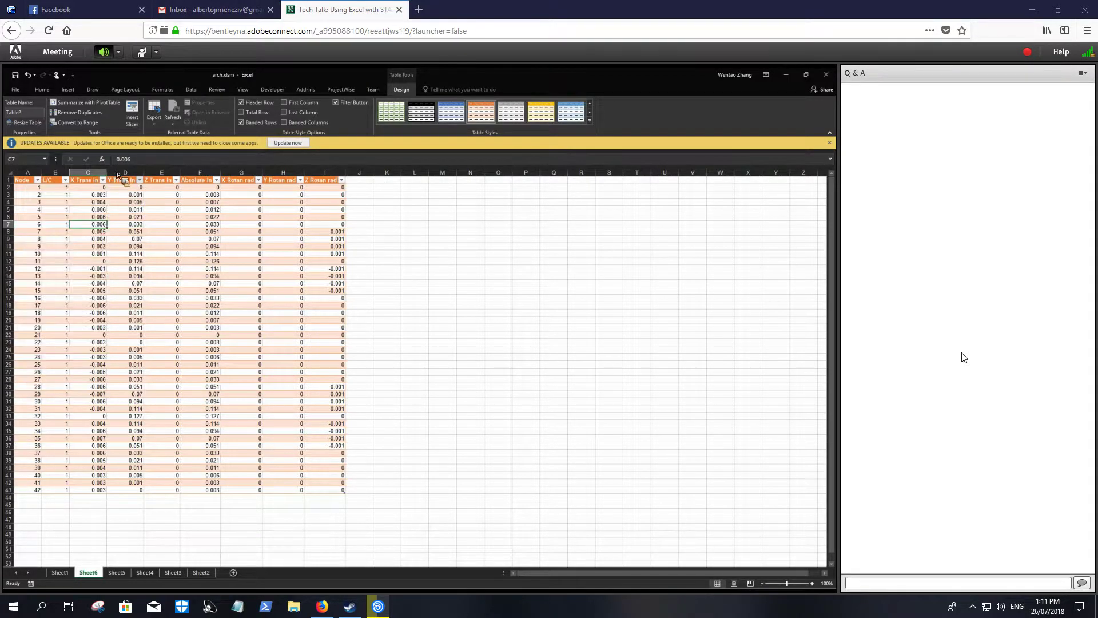
pyautogui.click(361, 276)
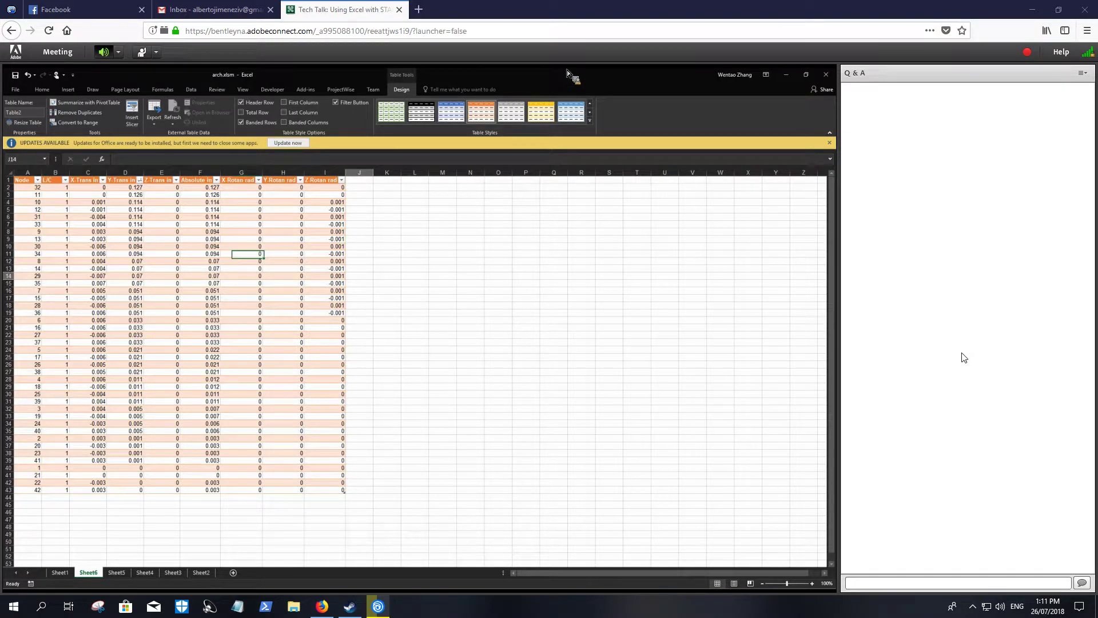
pyautogui.click(786, 74)
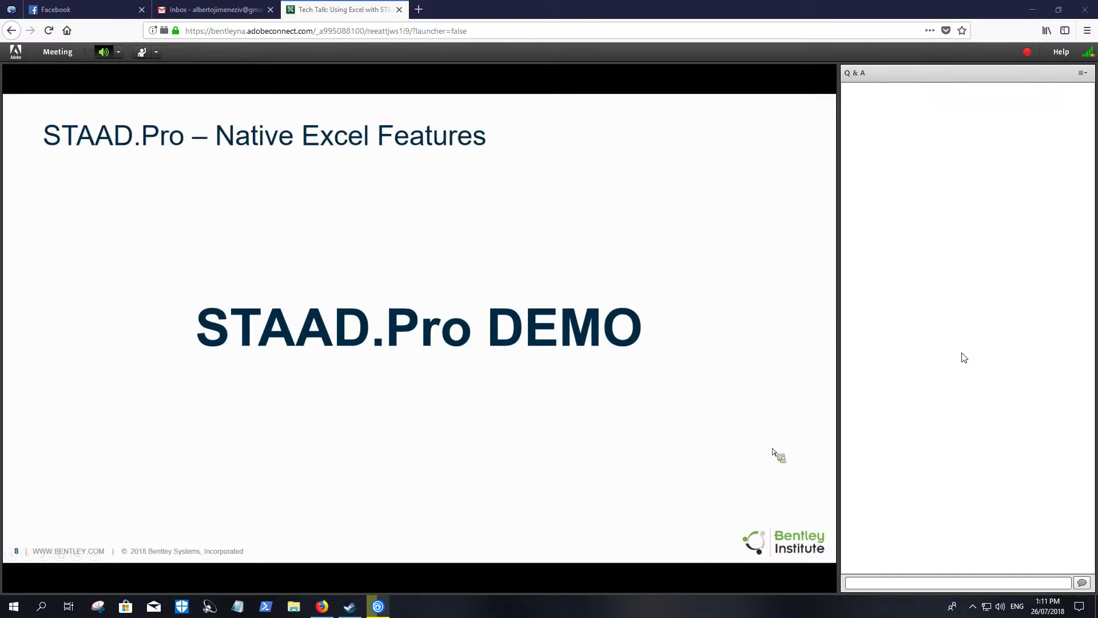
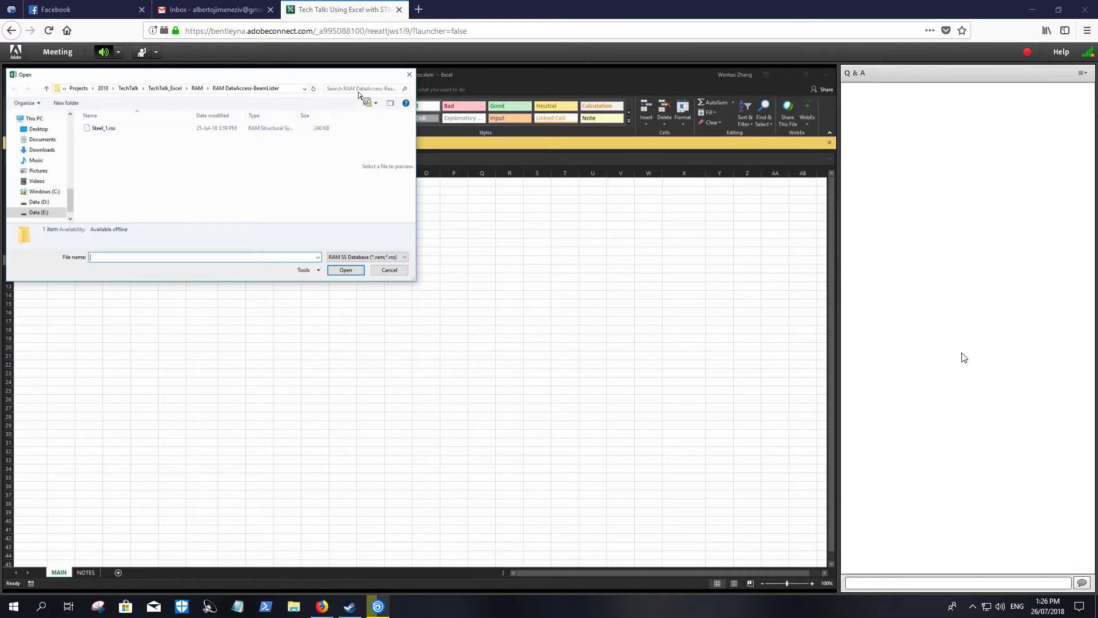
# - Try to load the RAM model Steel_1.rss into the MAIN sheet of the RamDataAccess.xlsm workbook
pyautogui.click(298, 233)
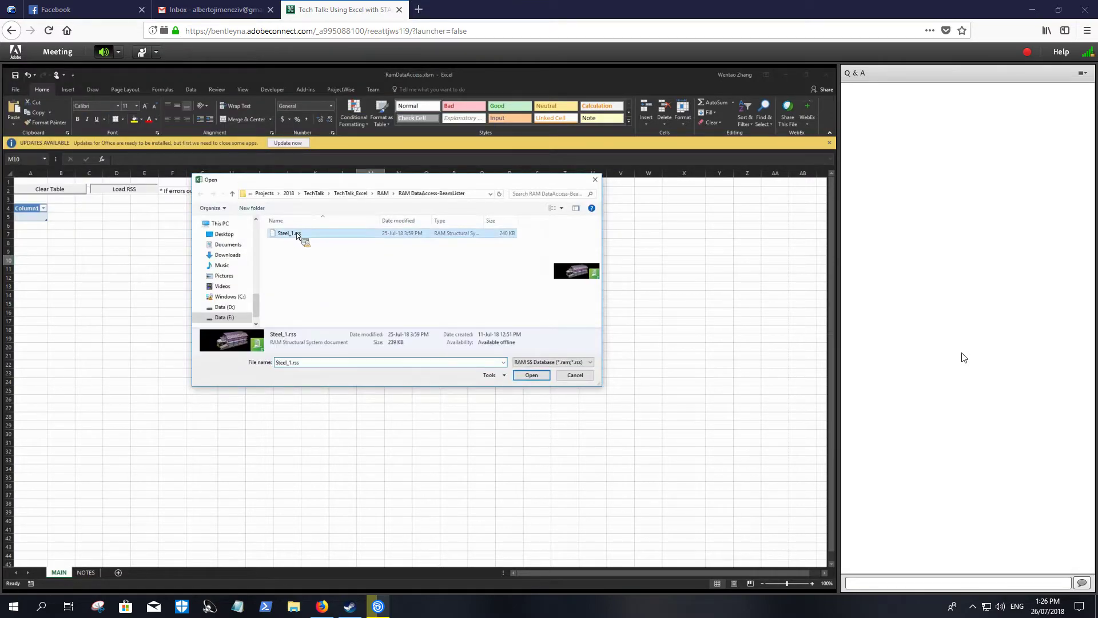
pyautogui.click(547, 375)
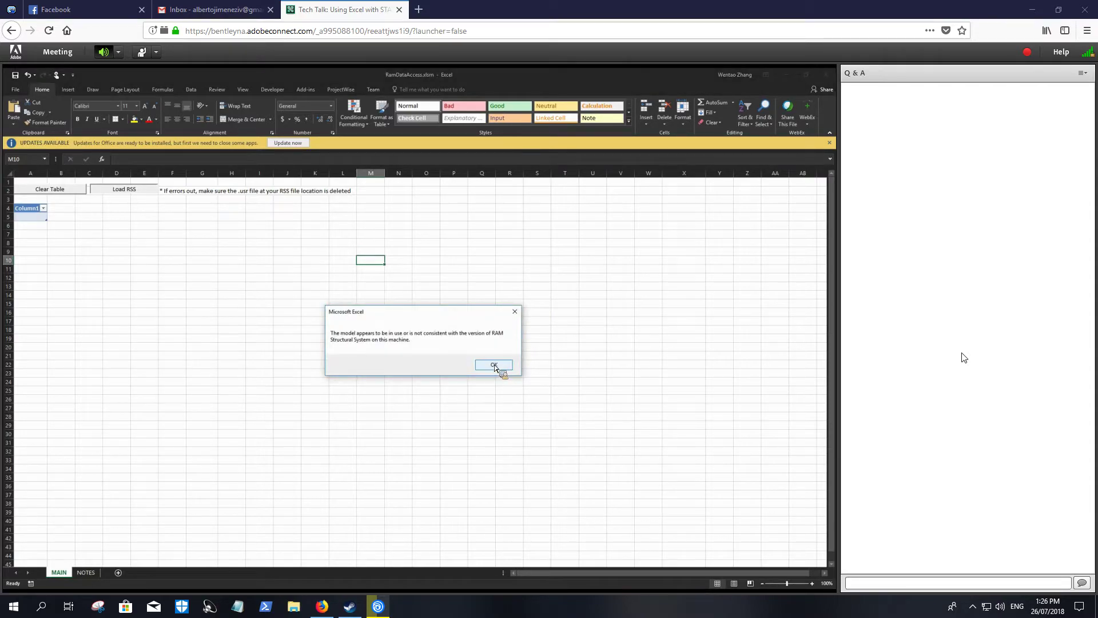
pyautogui.click(492, 364)
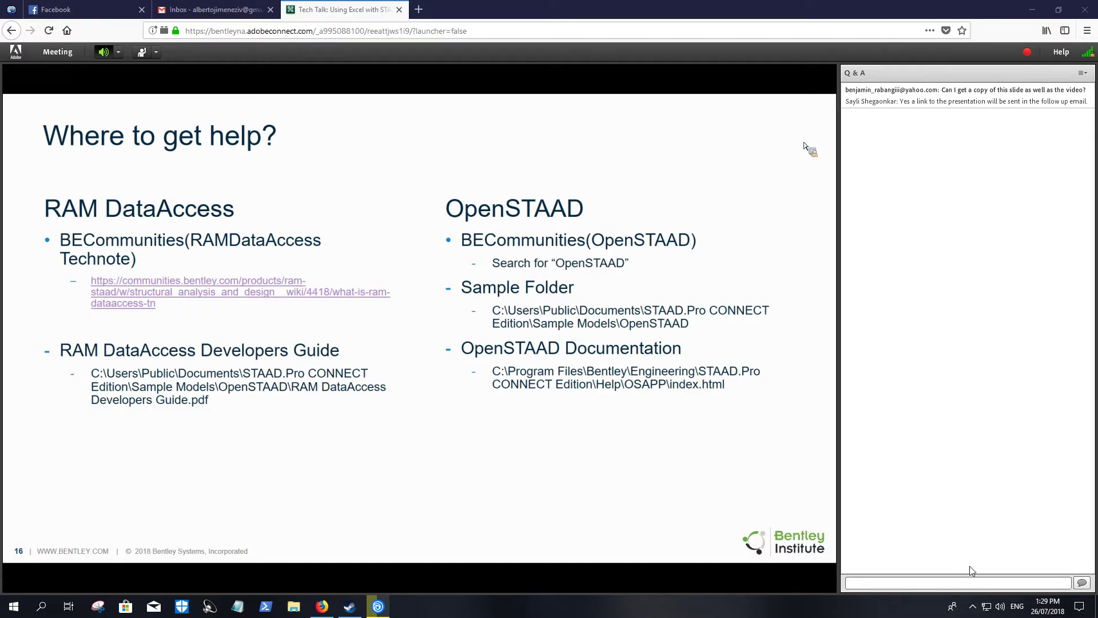
# - Activate the message field of the meeting's Q&A pod
pyautogui.click(953, 581)
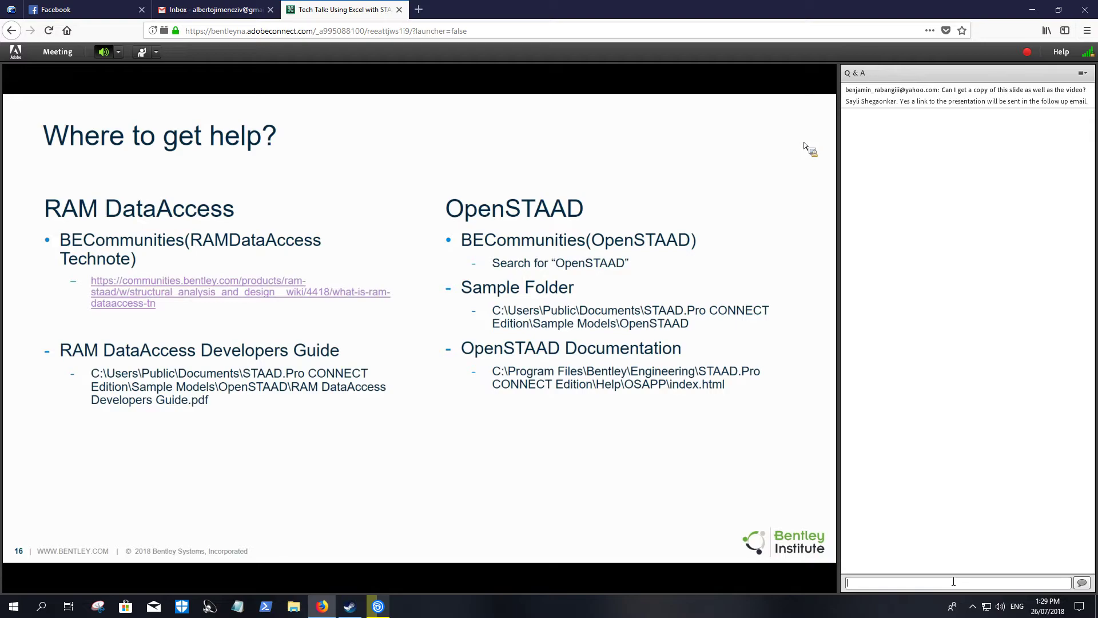